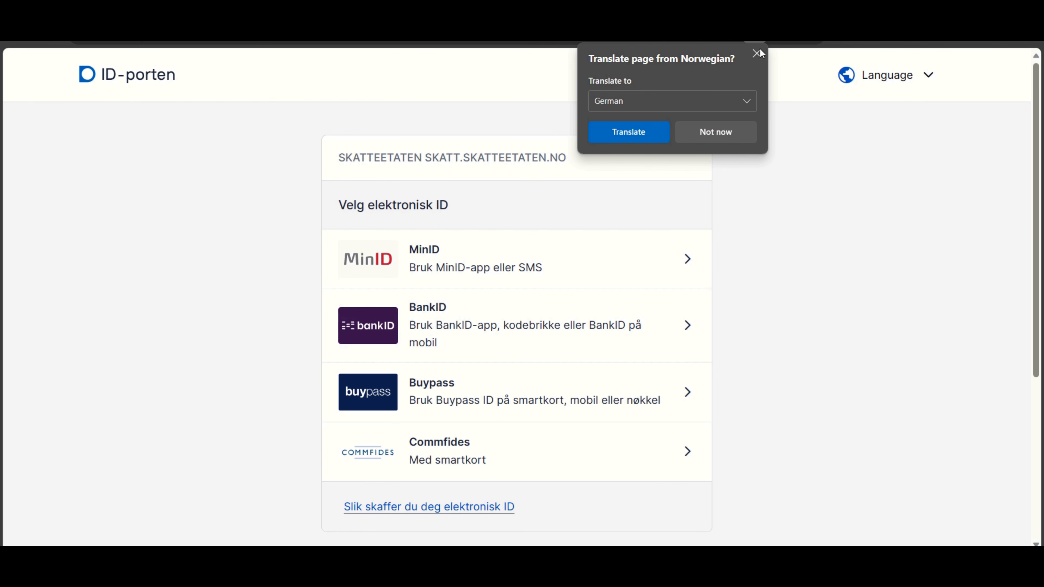
Dismiss the translation offer, switch the ID-porten page to English and choose MinID as the electronic ID.
{"action": "left_click", "coordinate": [758, 51]}
{"action": "left_click", "coordinate": [919, 80]}
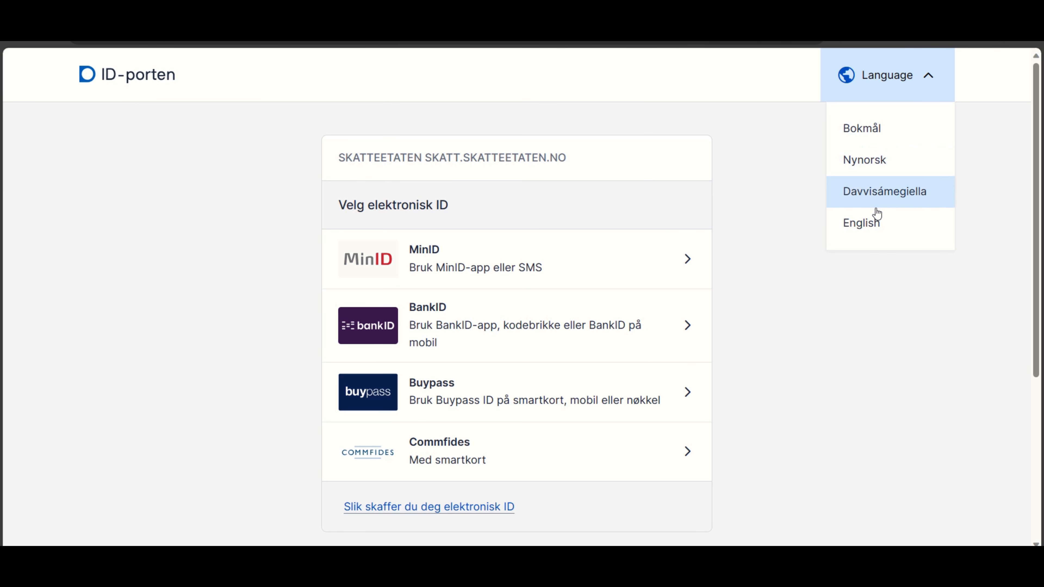
{"action": "left_click", "coordinate": [871, 223]}
{"action": "left_click", "coordinate": [555, 274]}
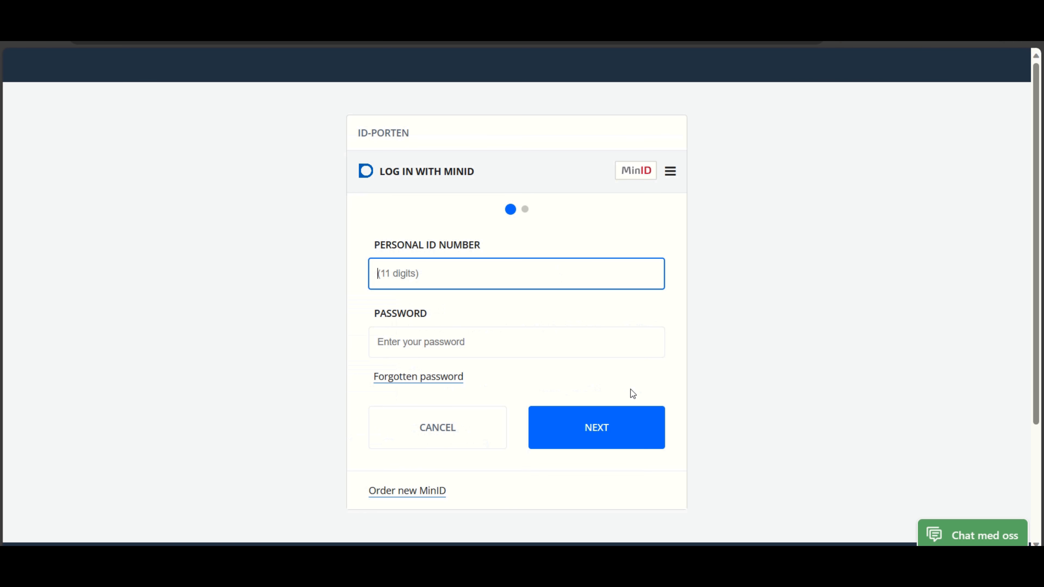
Fill in the personal ID number and the account password for MinID and submit the login.
{"action": "left_click", "coordinate": [527, 264]}
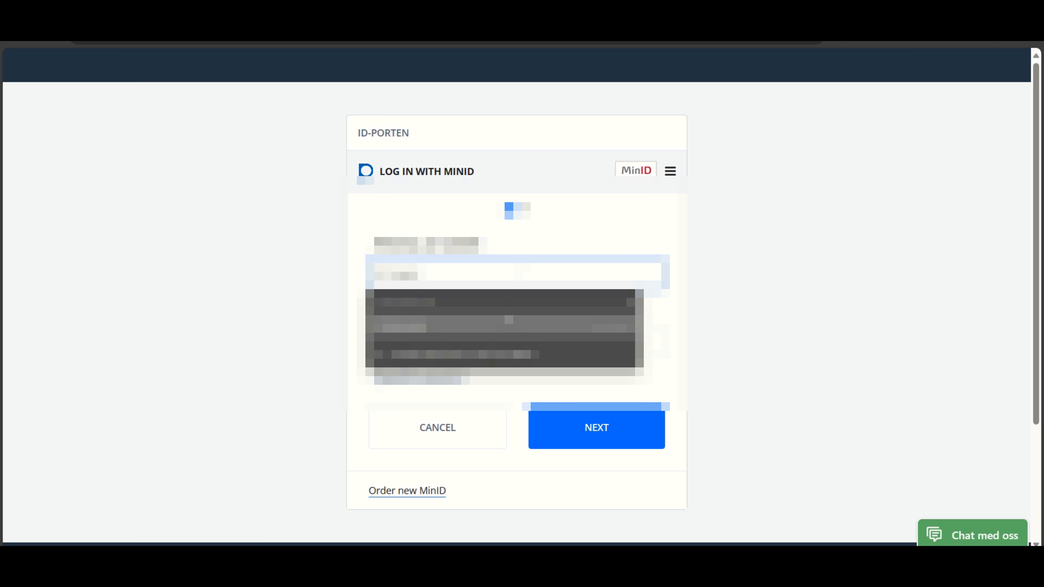
{"action": "left_click", "coordinate": [559, 362]}
{"action": "left_click", "coordinate": [582, 426]}
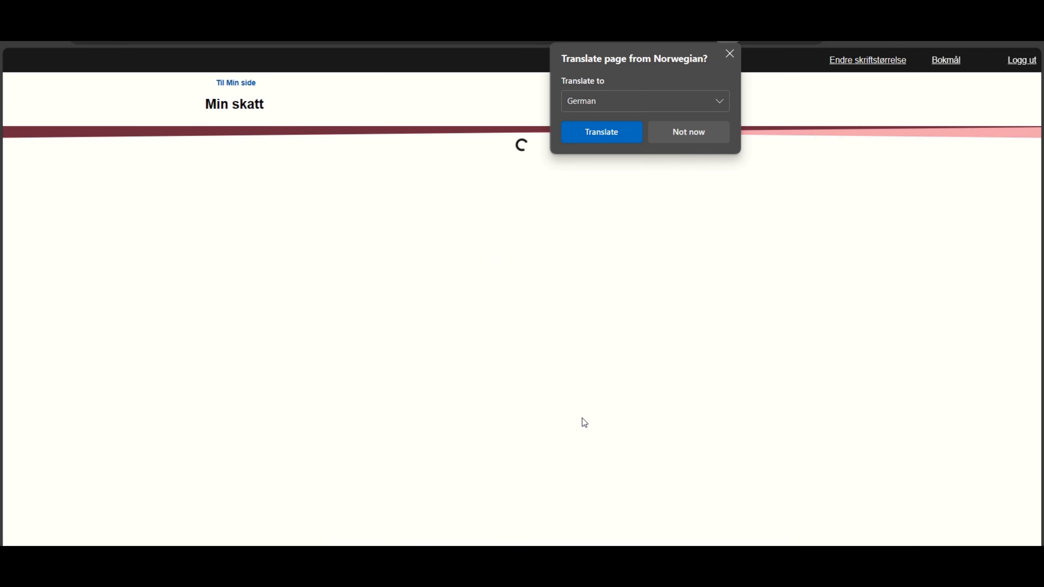
Dismiss the translation offer and switch the tax overview page from Bokmål to English.
{"action": "left_click", "coordinate": [730, 54]}
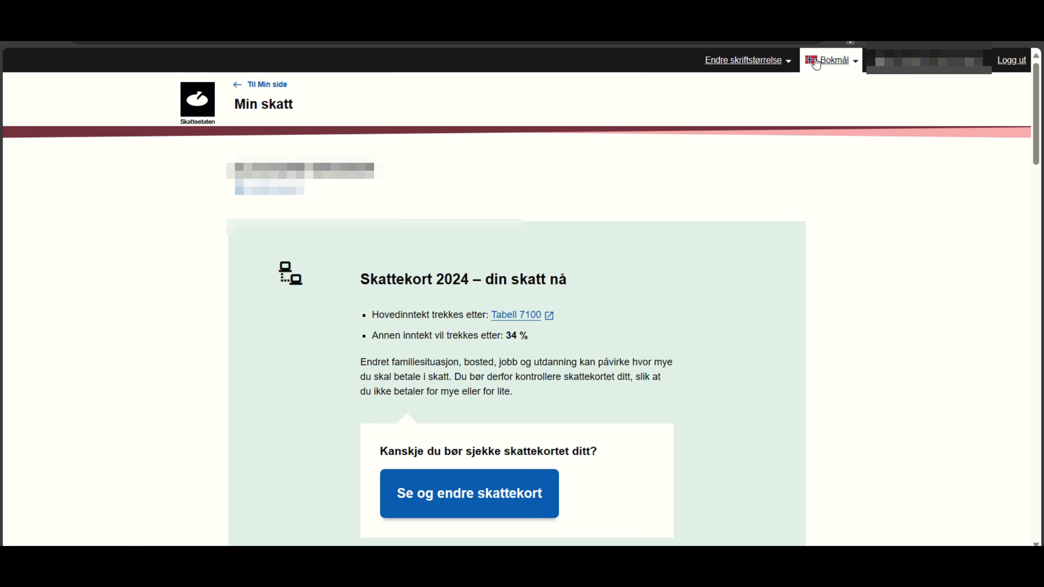
{"action": "left_click", "coordinate": [832, 60]}
{"action": "left_click", "coordinate": [850, 141]}
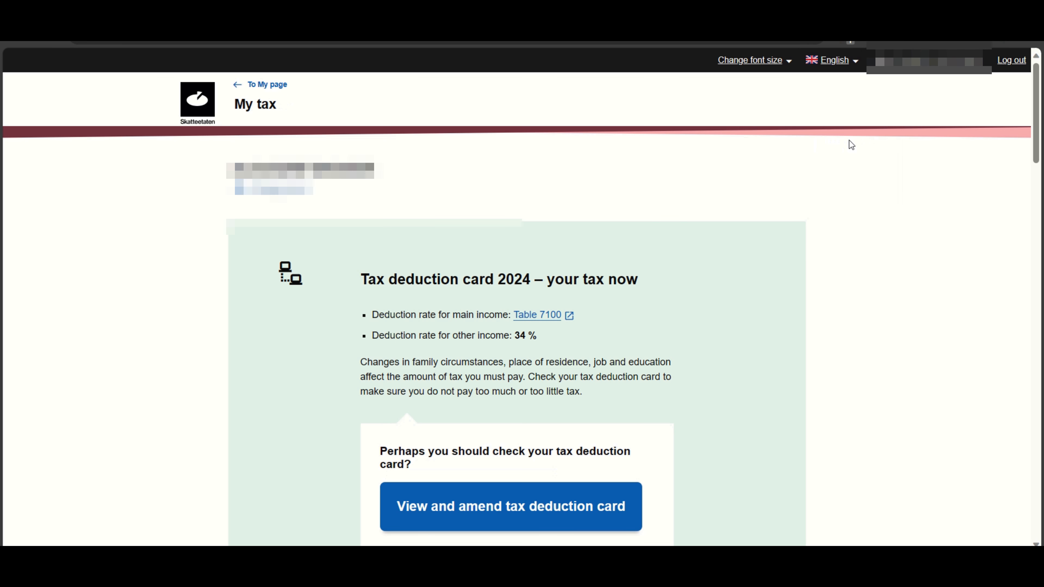
Go to My tax documents and open the editable tax return for 2022.
{"action": "scroll", "coordinate": [680, 244], "scroll_direction": "down", "scroll_amount": 10}
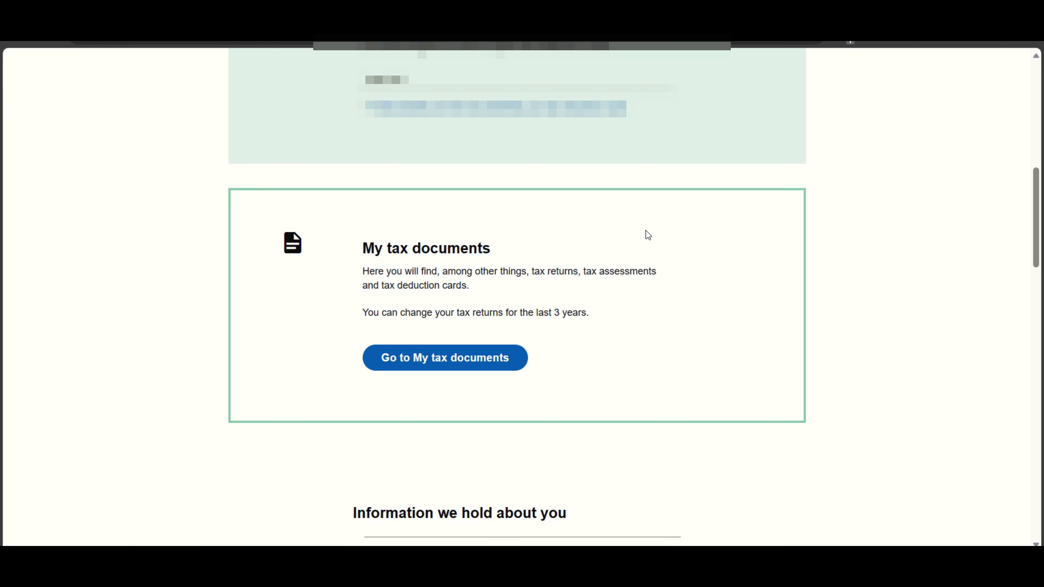
{"action": "scroll", "coordinate": [633, 243], "scroll_direction": "down", "scroll_amount": 3}
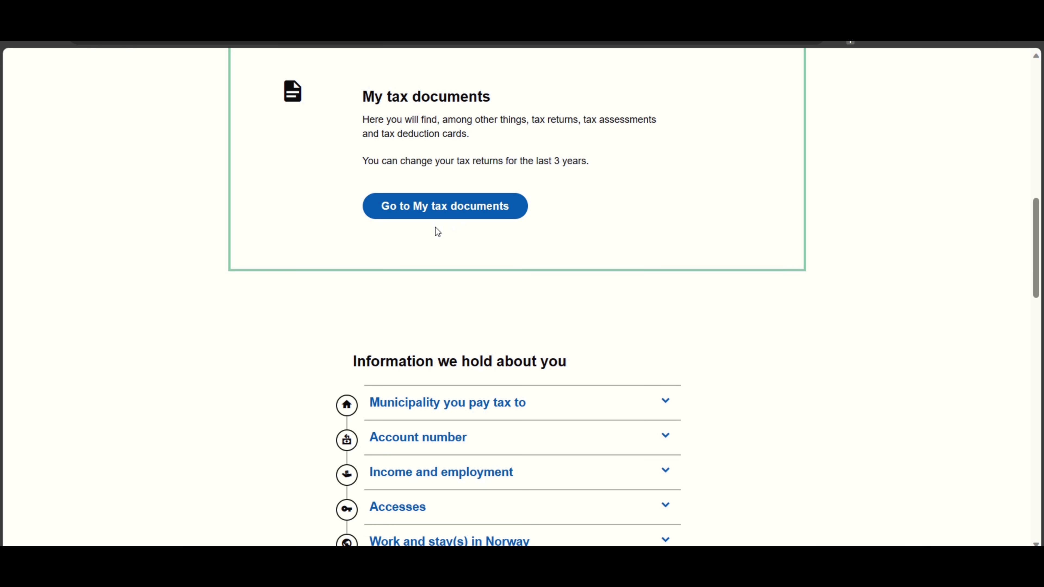
{"action": "left_click", "coordinate": [455, 207]}
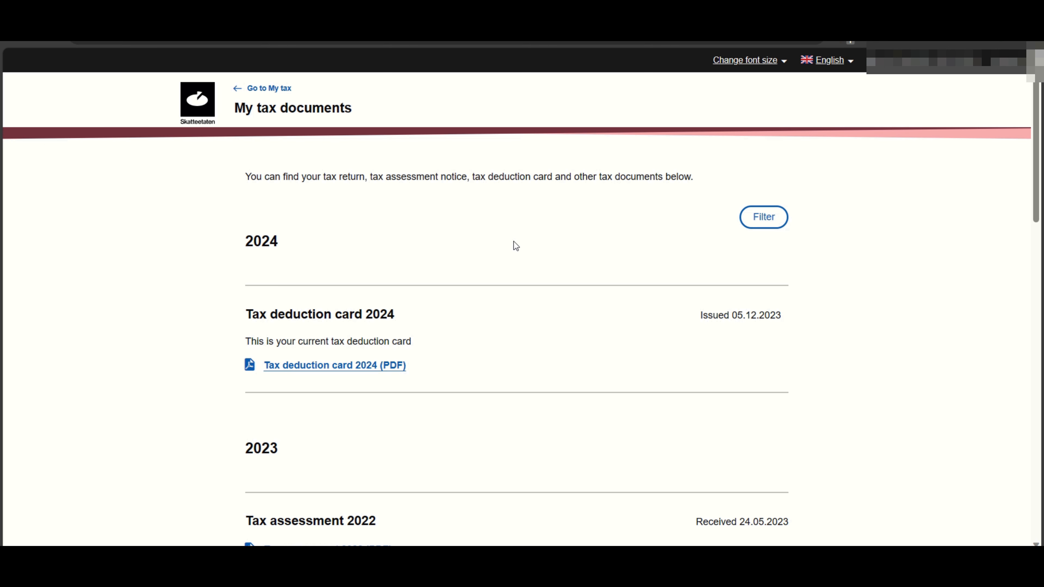
{"action": "scroll", "coordinate": [513, 241], "scroll_direction": "down", "scroll_amount": 10}
{"action": "scroll", "coordinate": [401, 290], "scroll_direction": "down", "scroll_amount": 2}
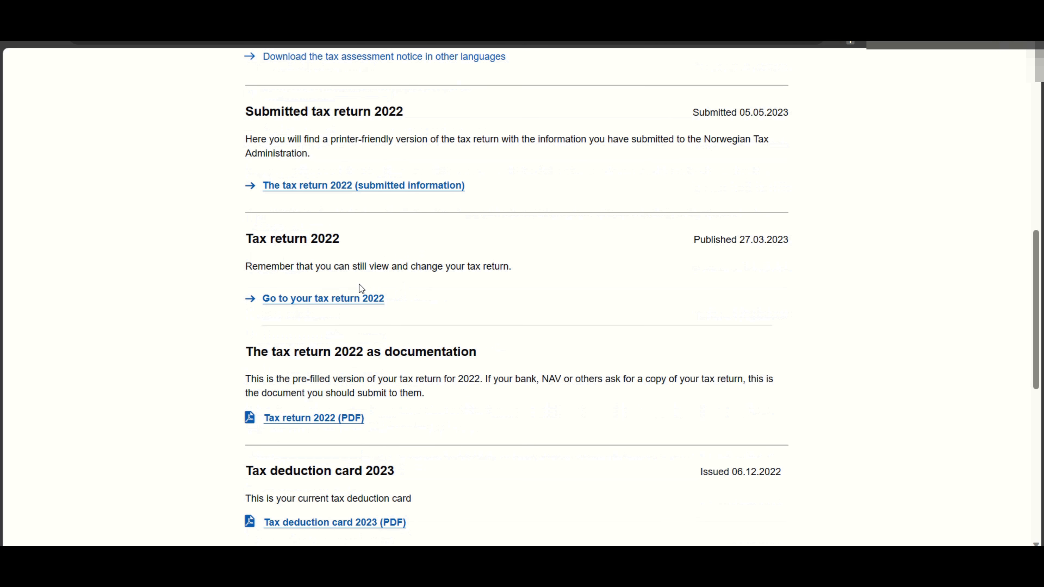
{"action": "left_click", "coordinate": [349, 300]}
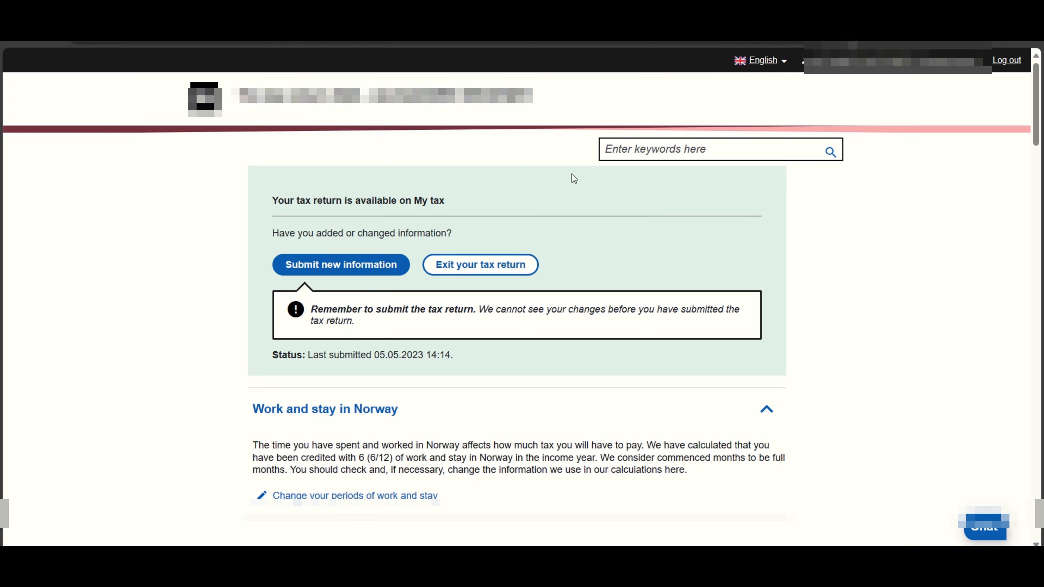
Review the 2022 tax return's income, deductions and tax calculation through to the provisionally calculated tax and duties.
{"action": "scroll", "coordinate": [541, 256], "scroll_direction": "down", "scroll_amount": 8}
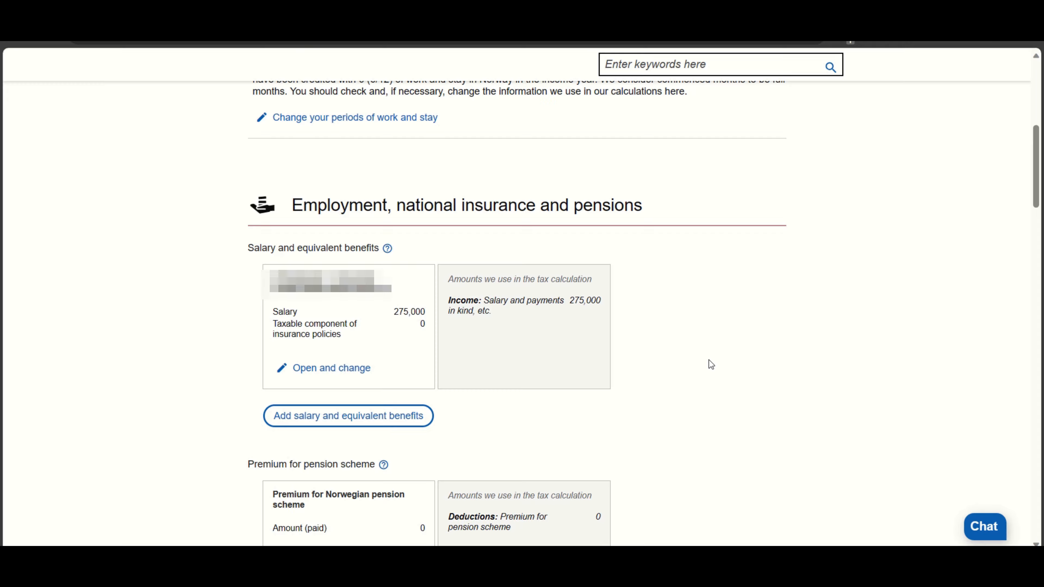
{"action": "scroll", "coordinate": [708, 360], "scroll_direction": "down", "scroll_amount": 10}
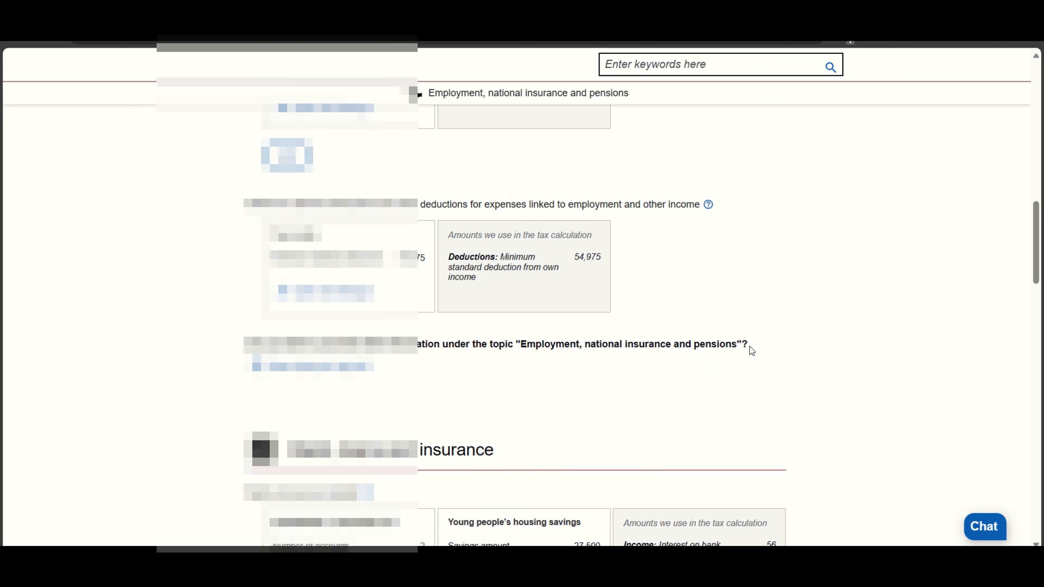
{"action": "scroll", "coordinate": [751, 350], "scroll_direction": "down", "scroll_amount": 12}
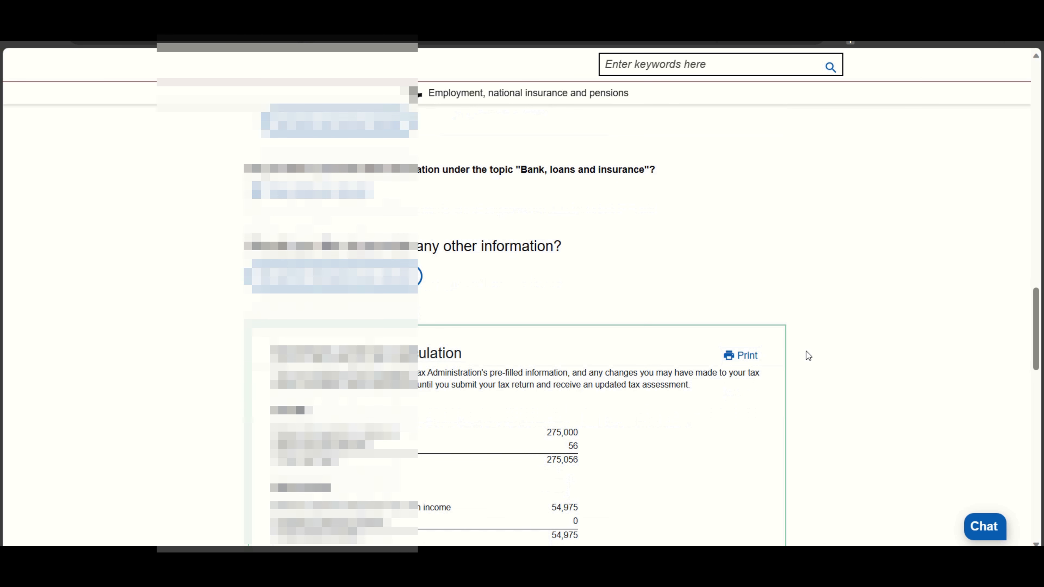
{"action": "scroll", "coordinate": [849, 364], "scroll_direction": "down", "scroll_amount": 4}
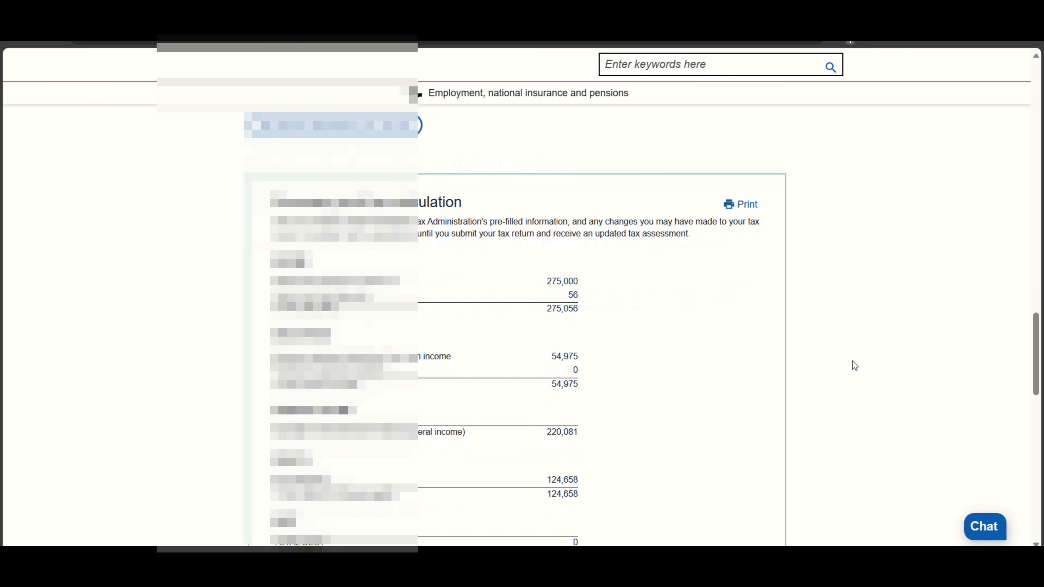
{"action": "scroll", "coordinate": [852, 361], "scroll_direction": "down", "scroll_amount": 4}
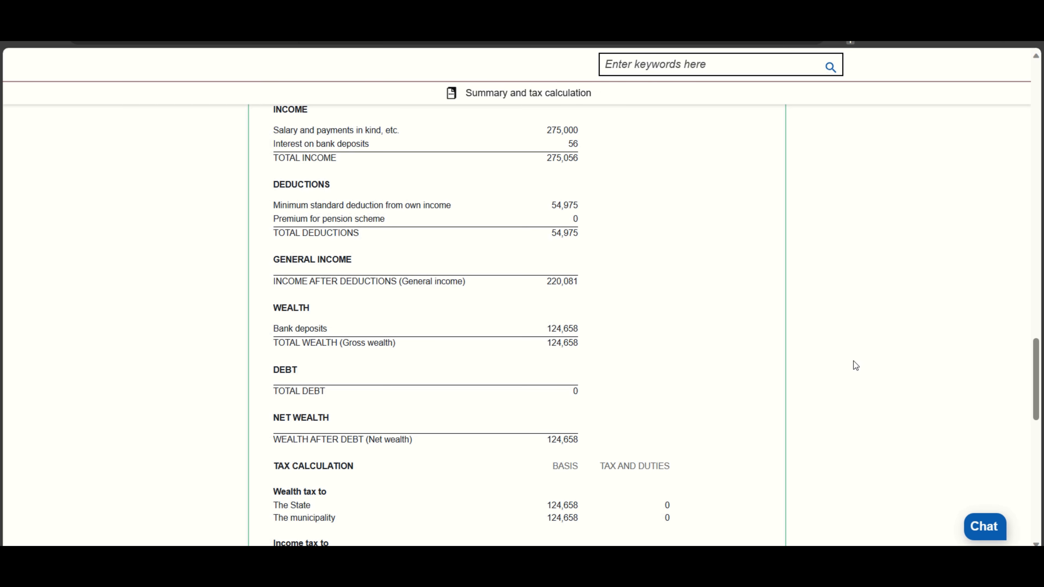
{"action": "scroll", "coordinate": [853, 361], "scroll_direction": "down", "scroll_amount": 8}
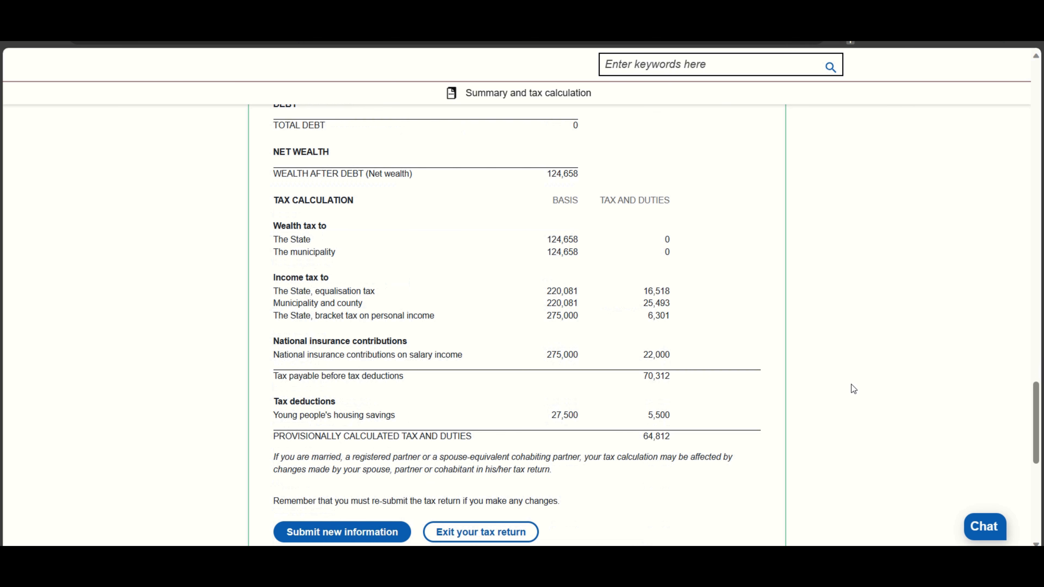
{"action": "scroll", "coordinate": [851, 384], "scroll_direction": "down", "scroll_amount": 2}
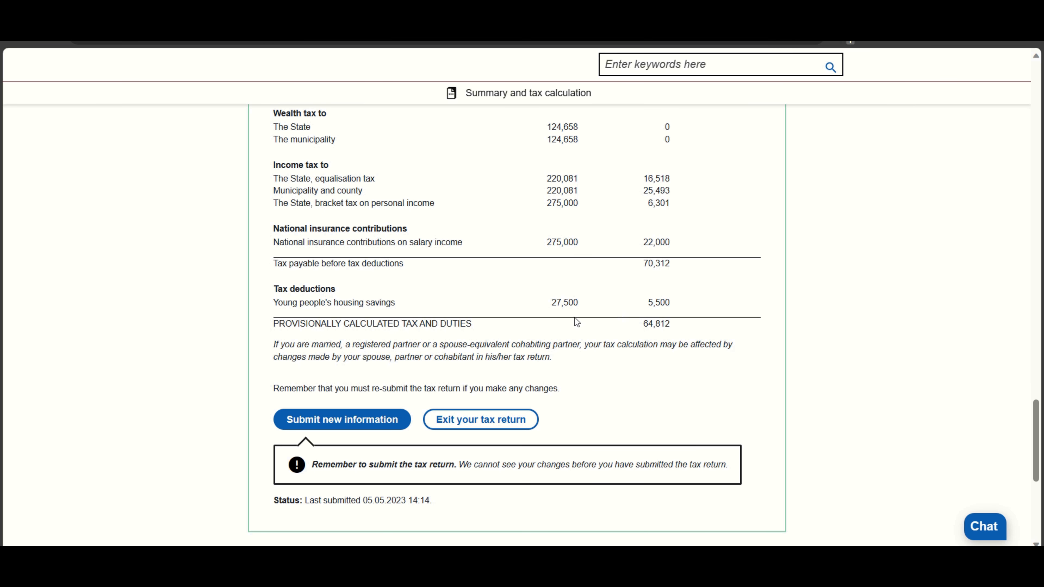
{"action": "left_click_drag", "start_coordinate": [480, 324], "coordinate": [271, 324]}
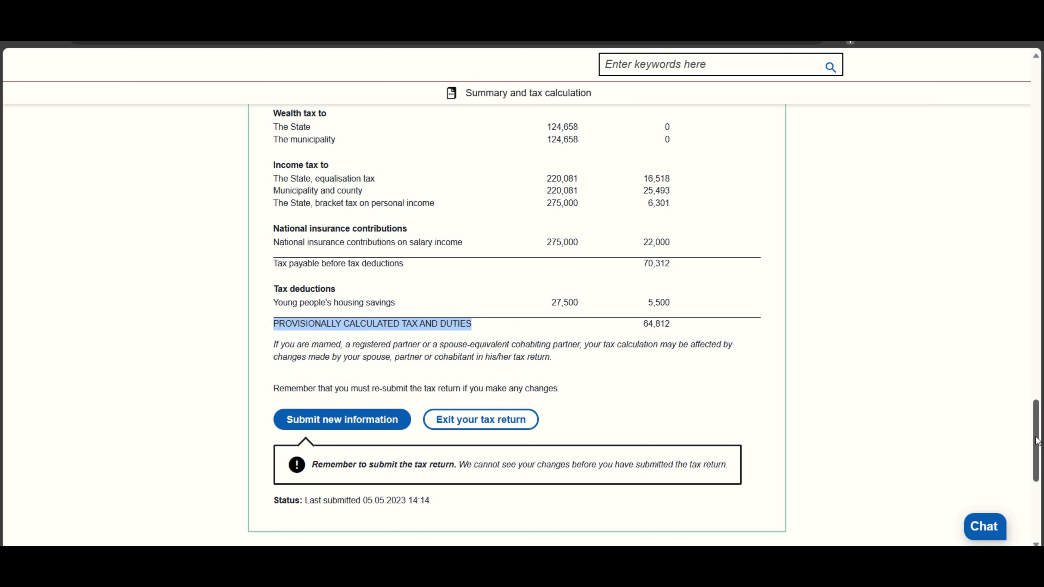
Open the existing salary entry for changes and add the National insurance and tax exemptions information to it.
{"action": "left_click_drag", "start_coordinate": [1037, 441], "coordinate": [1029, 162]}
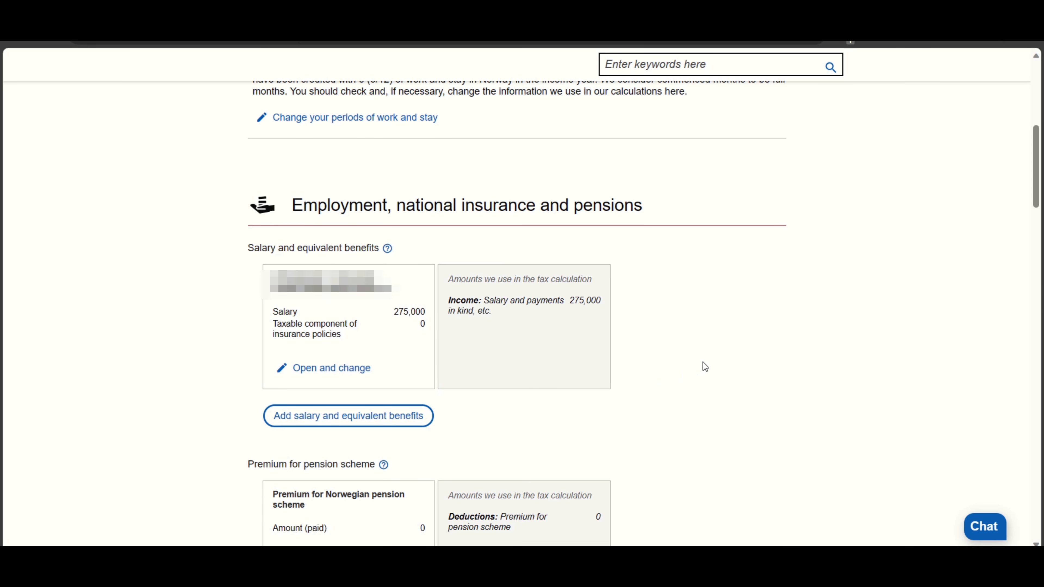
{"action": "scroll", "coordinate": [705, 366], "scroll_direction": "up", "scroll_amount": 1}
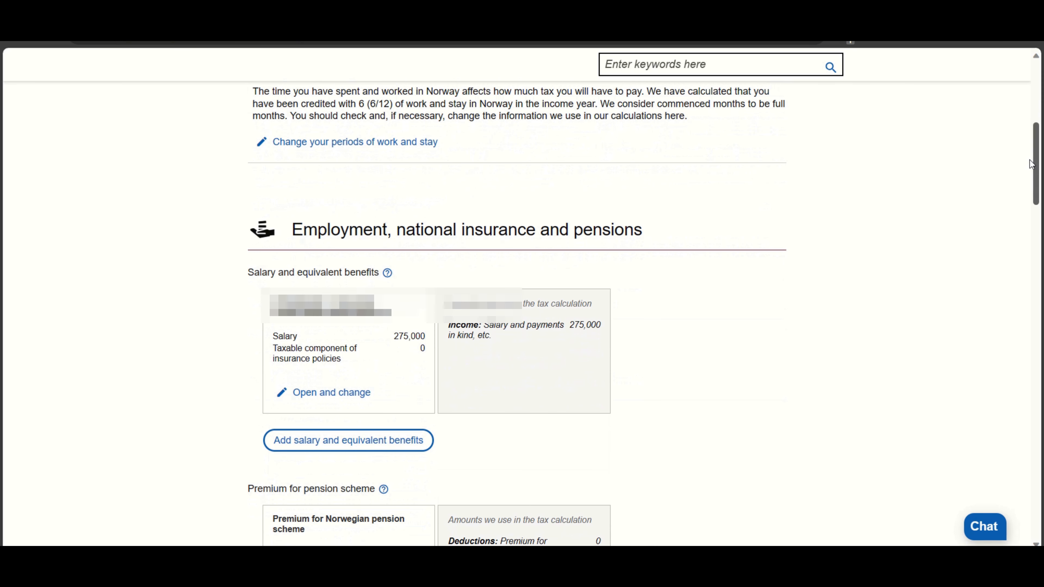
{"action": "left_click", "coordinate": [331, 393]}
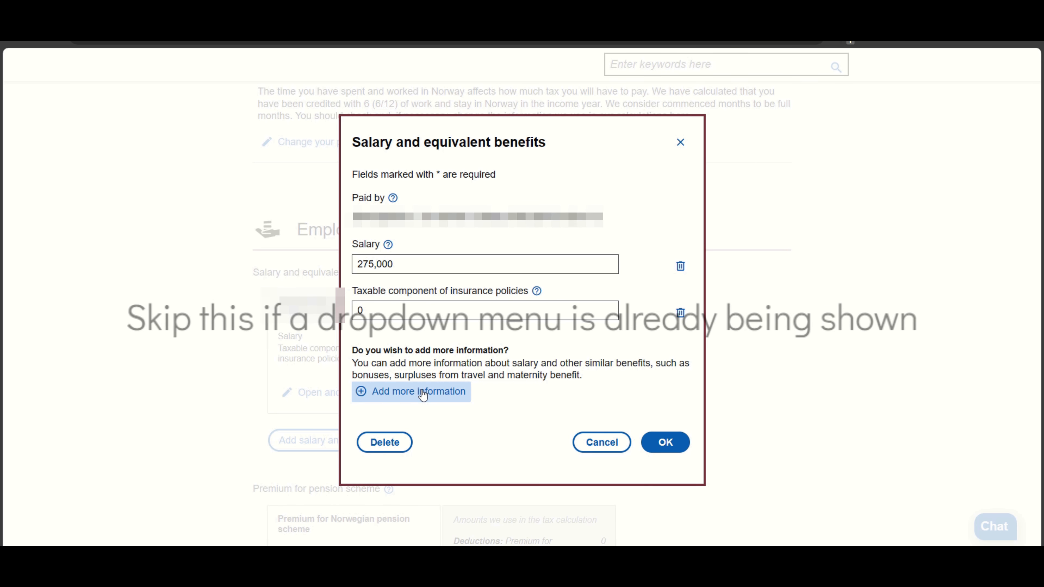
{"action": "left_click", "coordinate": [405, 397]}
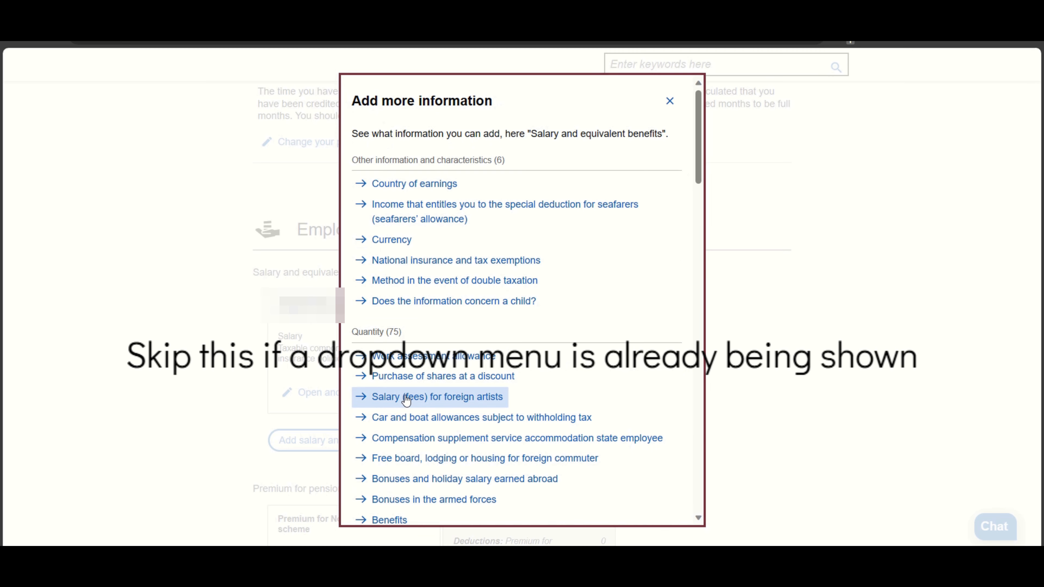
{"action": "left_click", "coordinate": [469, 265]}
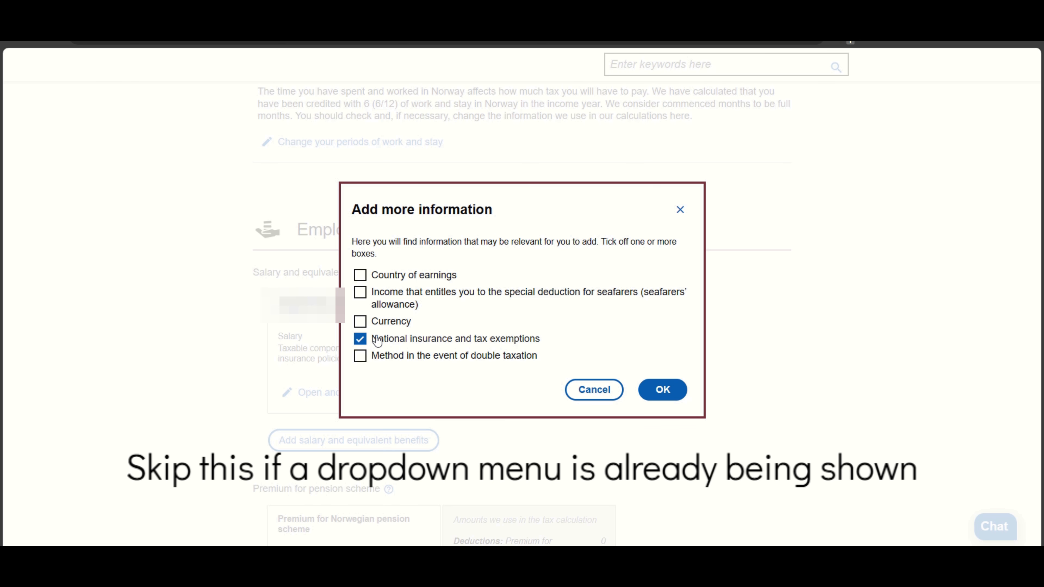
{"action": "left_click", "coordinate": [655, 394]}
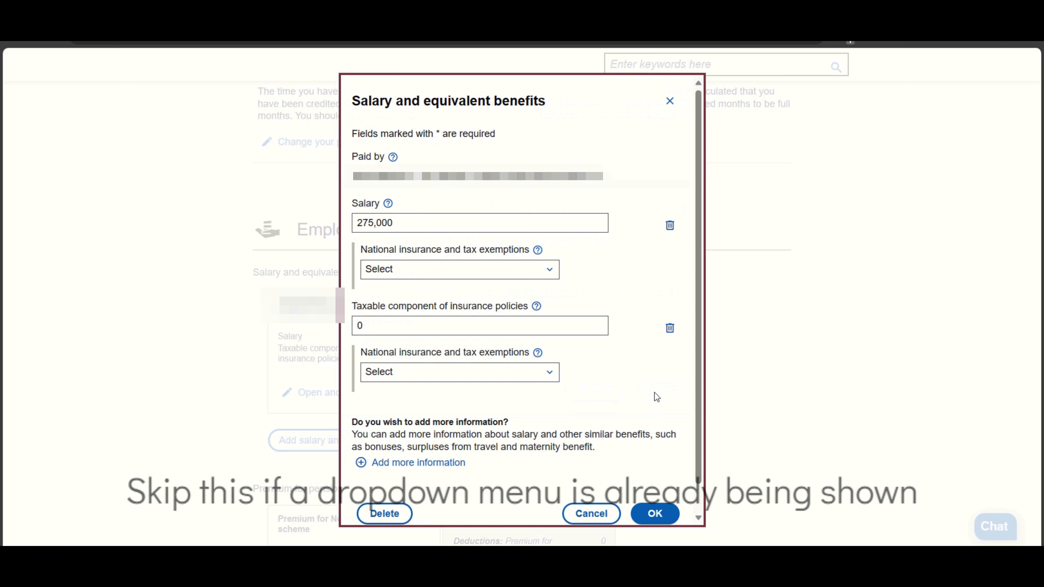
Set the exemptions for both the salary and the taxable insurance component to Non-taxable without national insurance contributions.
{"action": "left_click", "coordinate": [546, 279]}
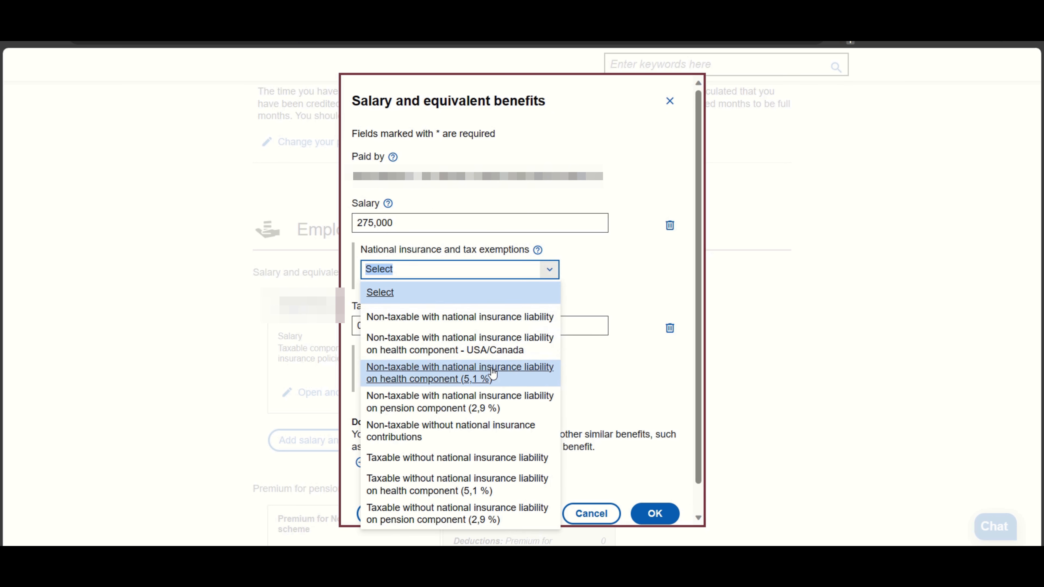
{"action": "left_click", "coordinate": [477, 440]}
{"action": "left_click", "coordinate": [549, 372]}
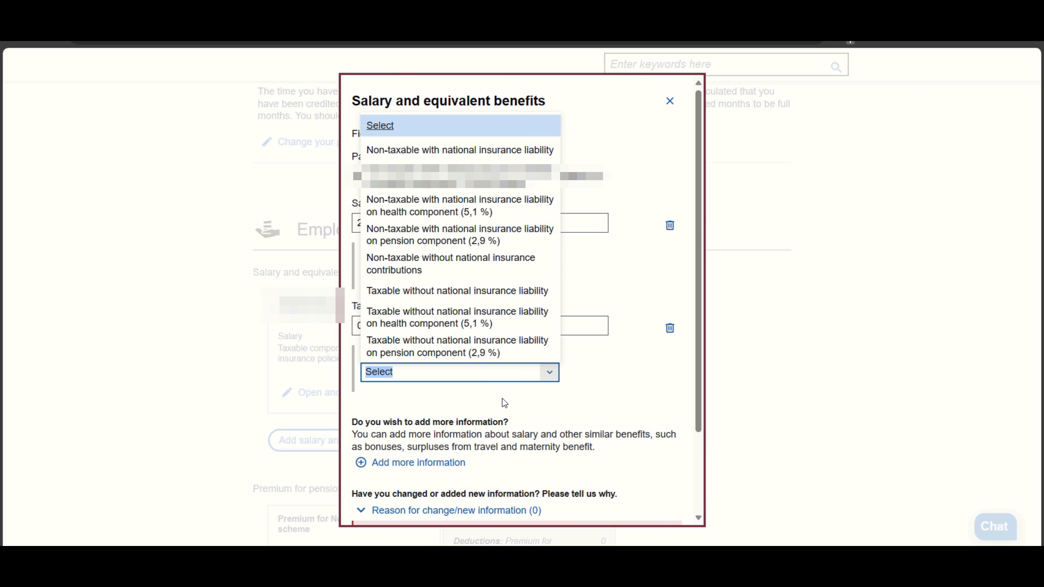
{"action": "left_click", "coordinate": [493, 270]}
Give exemption from national insurance contributions and non-taxable income from temporary work stays in Norway as change reasons, and save the salary entry.
{"action": "scroll", "coordinate": [566, 382], "scroll_direction": "down", "scroll_amount": 3}
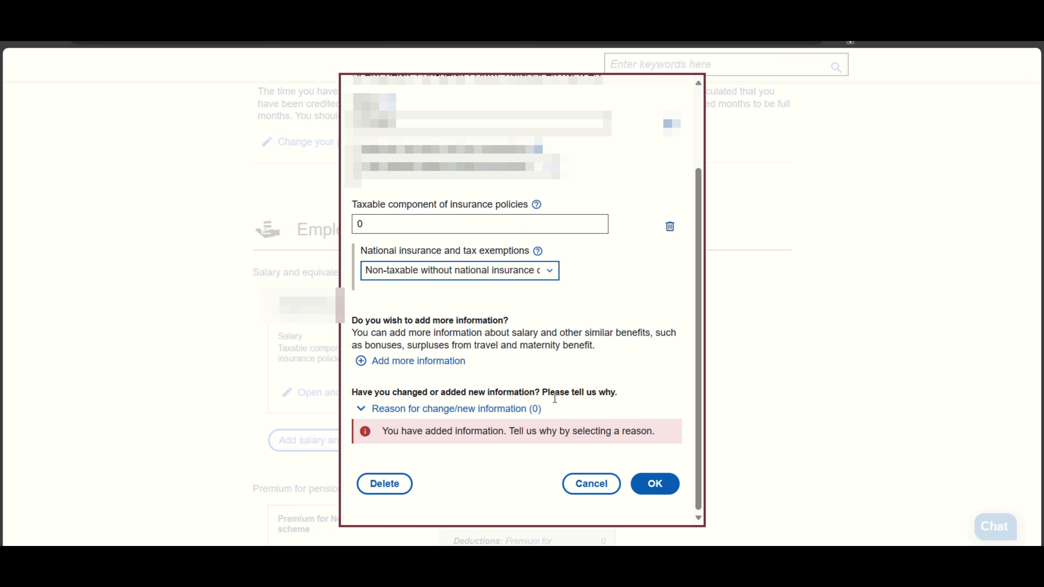
{"action": "left_click", "coordinate": [477, 410]}
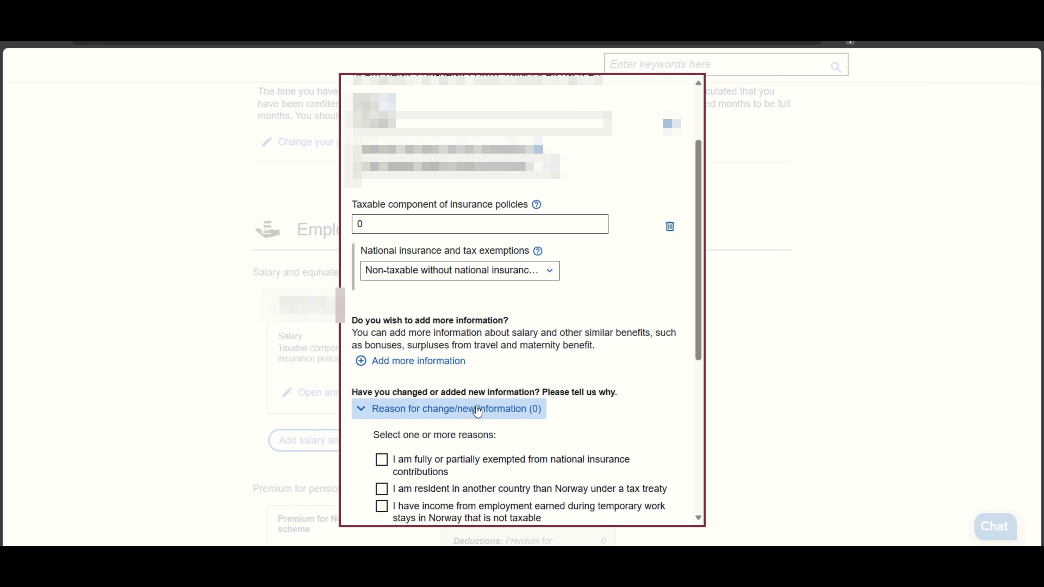
{"action": "scroll", "coordinate": [477, 409], "scroll_direction": "down", "scroll_amount": 5}
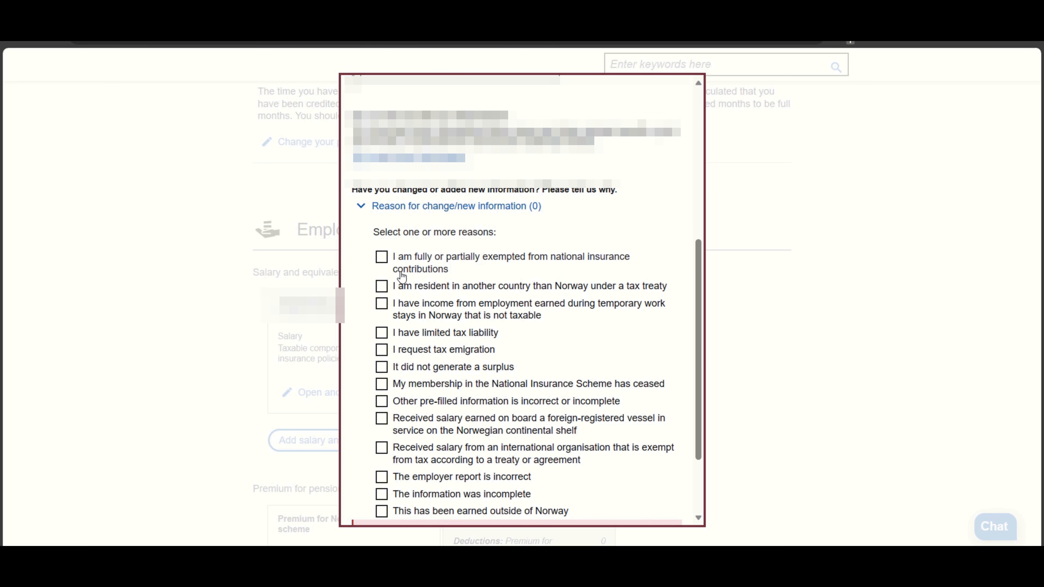
{"action": "left_click", "coordinate": [381, 258]}
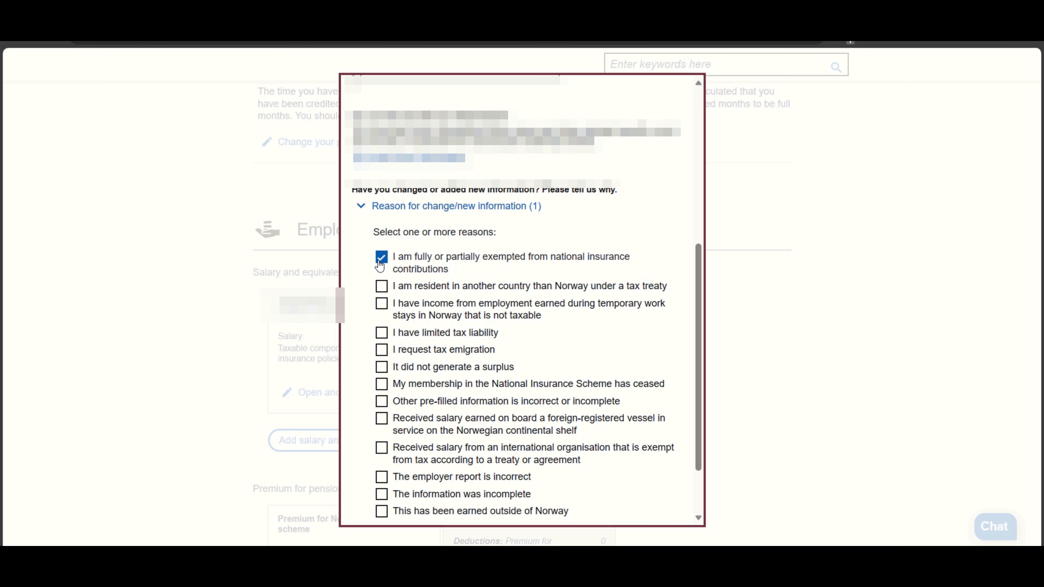
{"action": "left_click", "coordinate": [381, 304]}
{"action": "scroll", "coordinate": [547, 345], "scroll_direction": "down", "scroll_amount": 2}
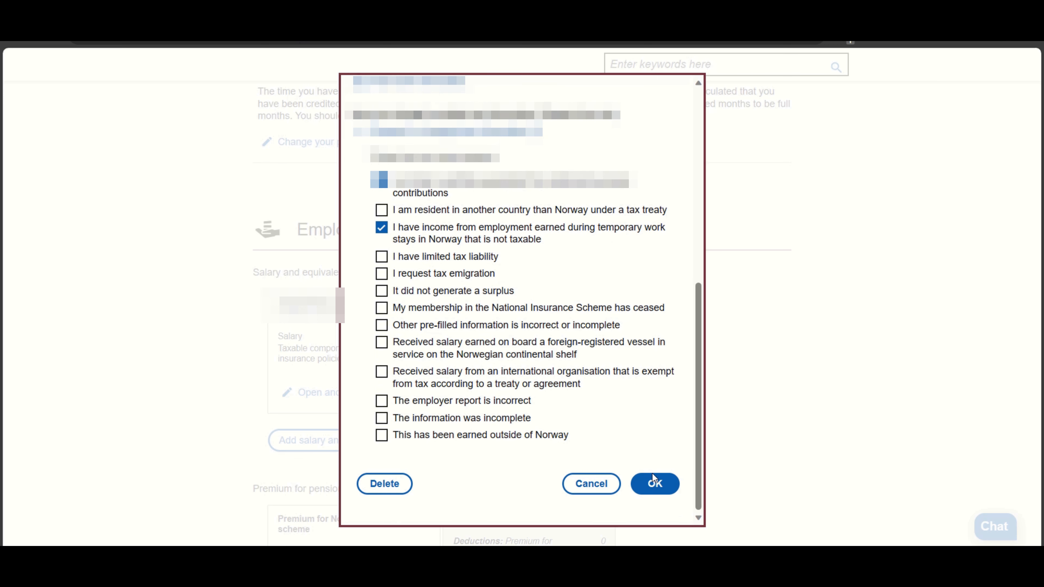
{"action": "left_click", "coordinate": [655, 485]}
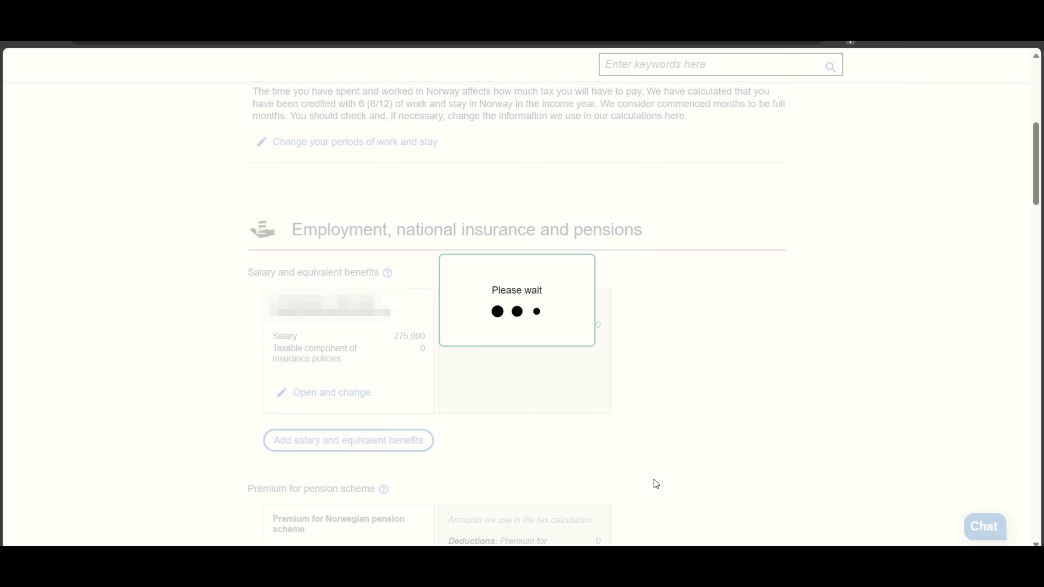
Check the provisionally calculated tax and duties in the updated tax calculation summary.
{"action": "scroll", "coordinate": [603, 313], "scroll_direction": "down", "scroll_amount": 15}
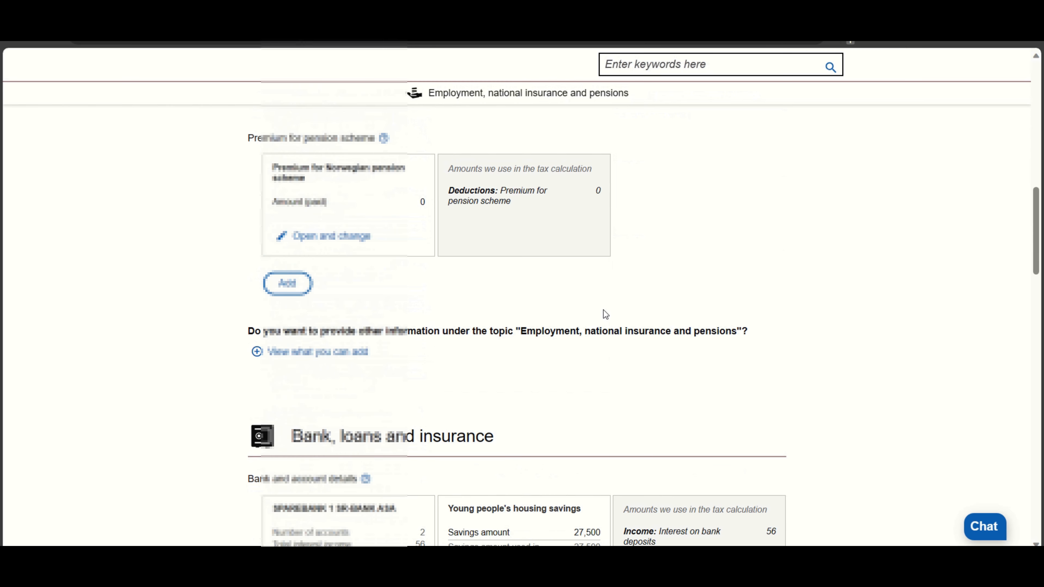
{"action": "scroll", "coordinate": [604, 327], "scroll_direction": "down", "scroll_amount": 15}
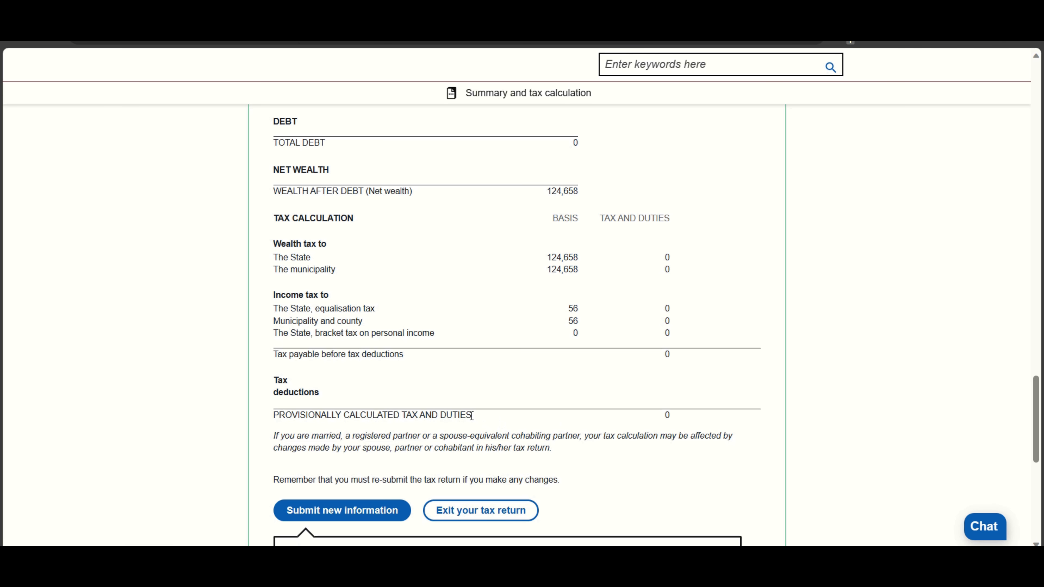
{"action": "left_click_drag", "start_coordinate": [472, 416], "coordinate": [369, 420]}
{"action": "left_click_drag", "start_coordinate": [295, 421], "coordinate": [273, 420]}
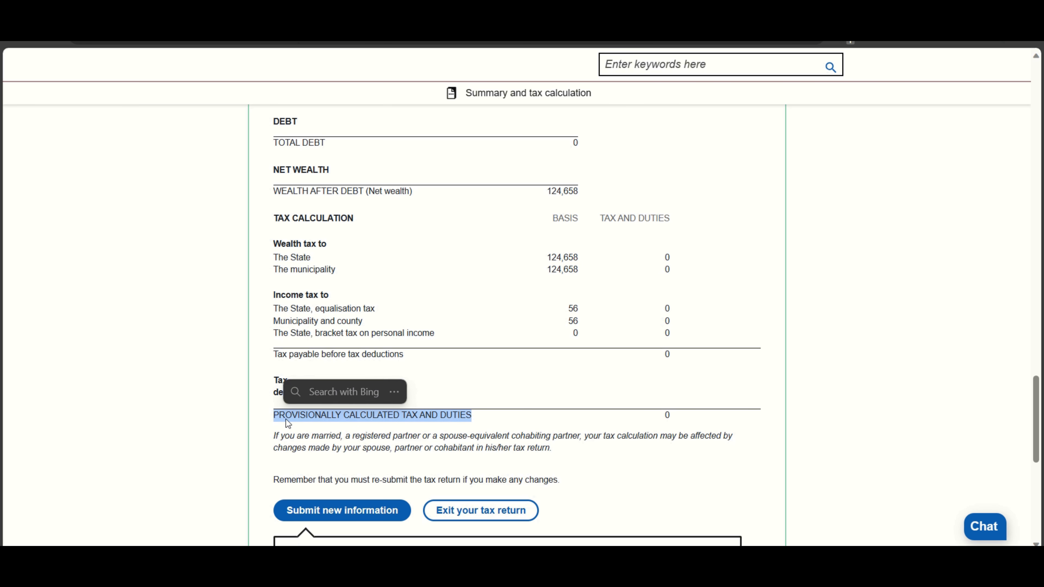
{"action": "left_click", "coordinate": [563, 426]}
Start an attachment for documentation that is not linked to a particular field, and set the documentation type to Other.
{"action": "scroll", "coordinate": [517, 313], "scroll_direction": "down", "scroll_amount": 5}
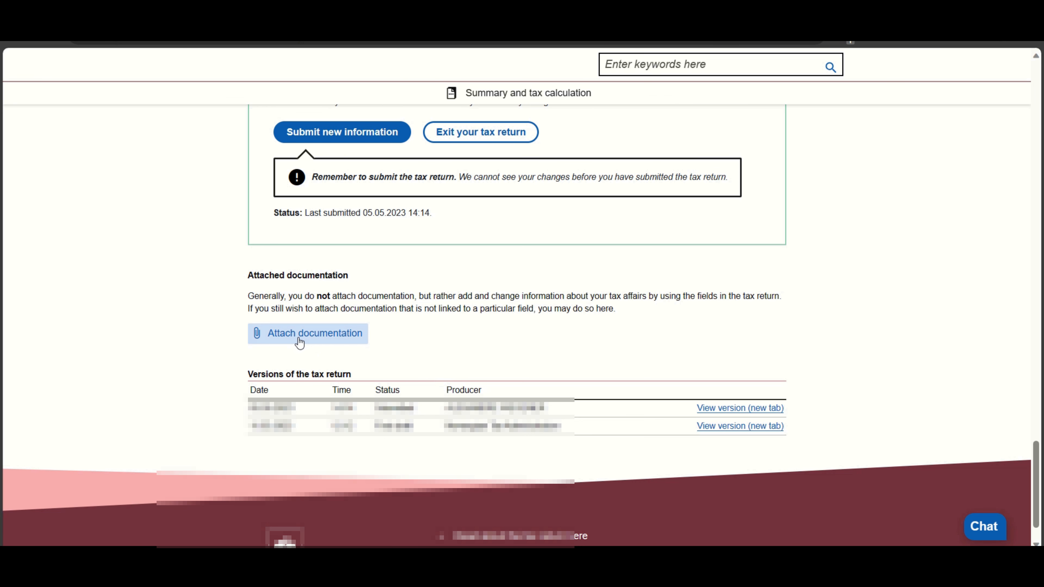
{"action": "left_click", "coordinate": [292, 337]}
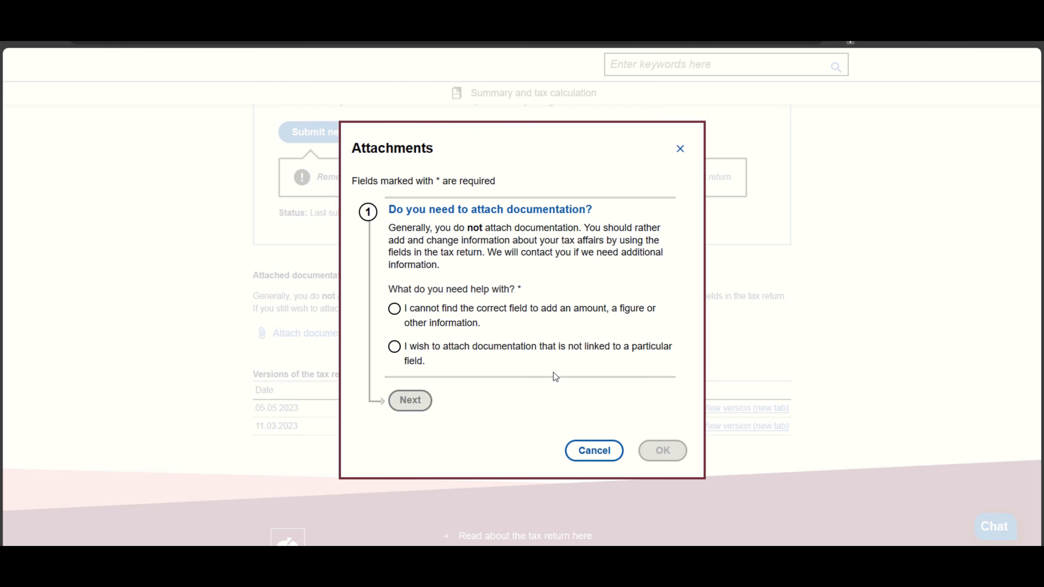
{"action": "left_click", "coordinate": [542, 371]}
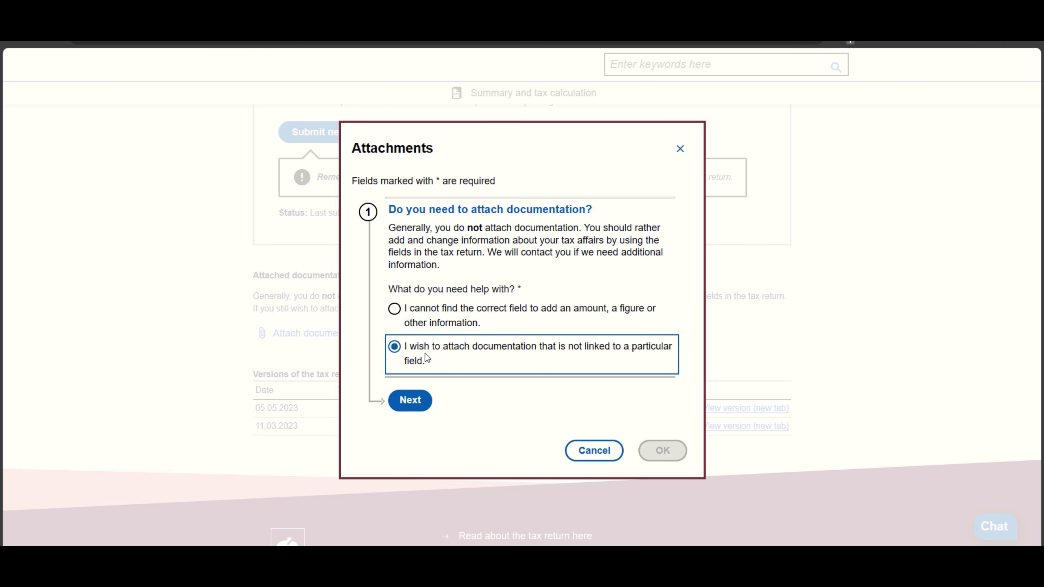
{"action": "left_click", "coordinate": [411, 401]}
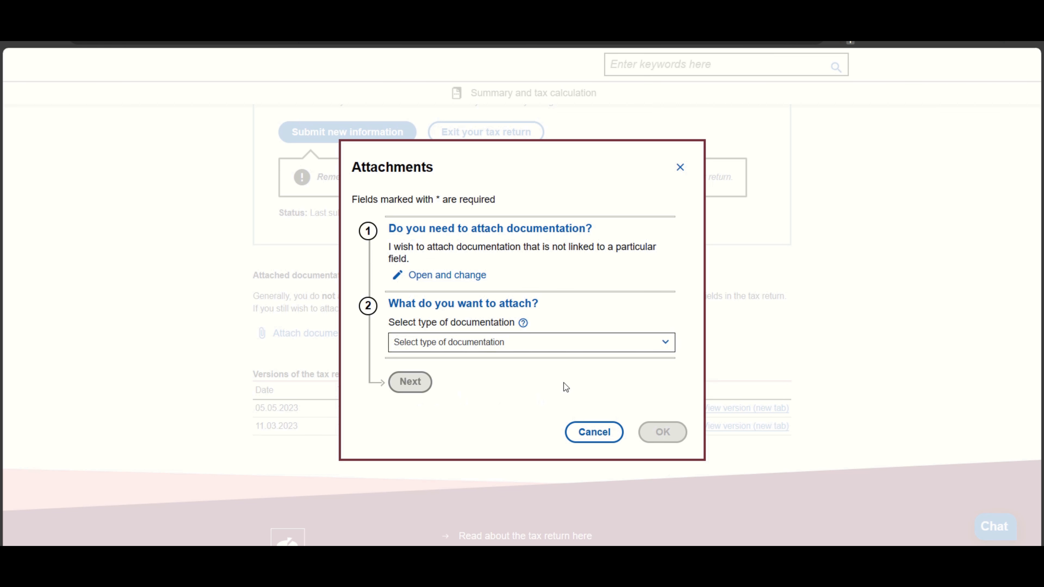
{"action": "left_click", "coordinate": [566, 344]}
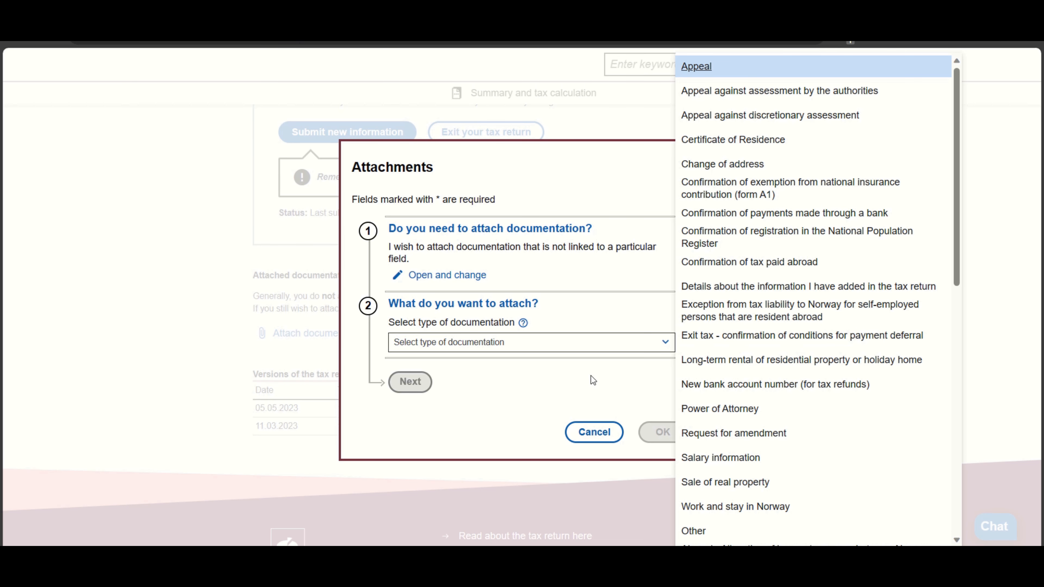
{"action": "left_click", "coordinate": [705, 532]}
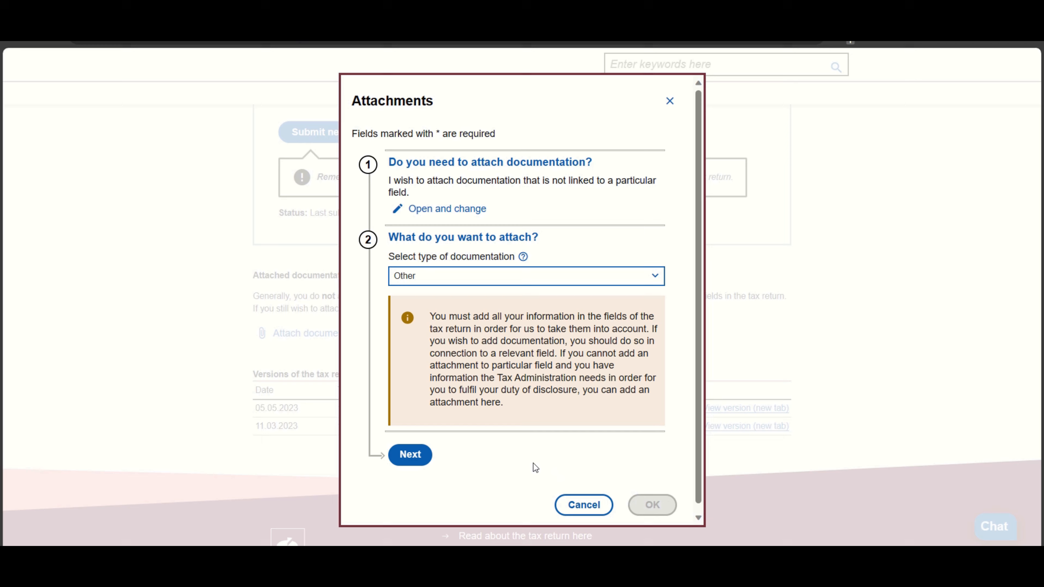
{"action": "left_click", "coordinate": [409, 456]}
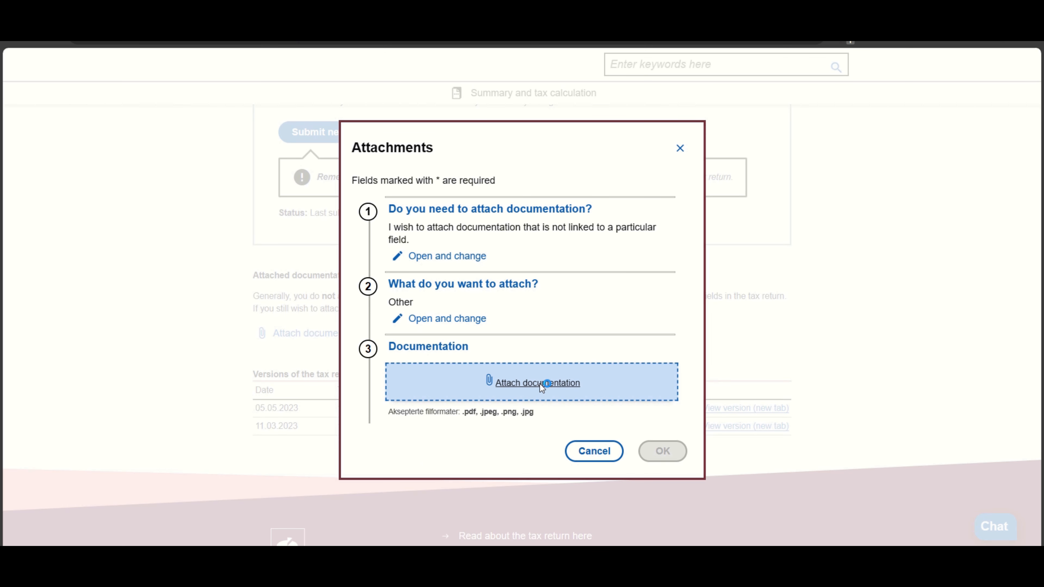
Attach the PDF file Letter for non taxable income from the Desktop as documentation and save the attachment.
{"action": "left_click", "coordinate": [539, 385]}
{"action": "left_click", "coordinate": [51, 179]}
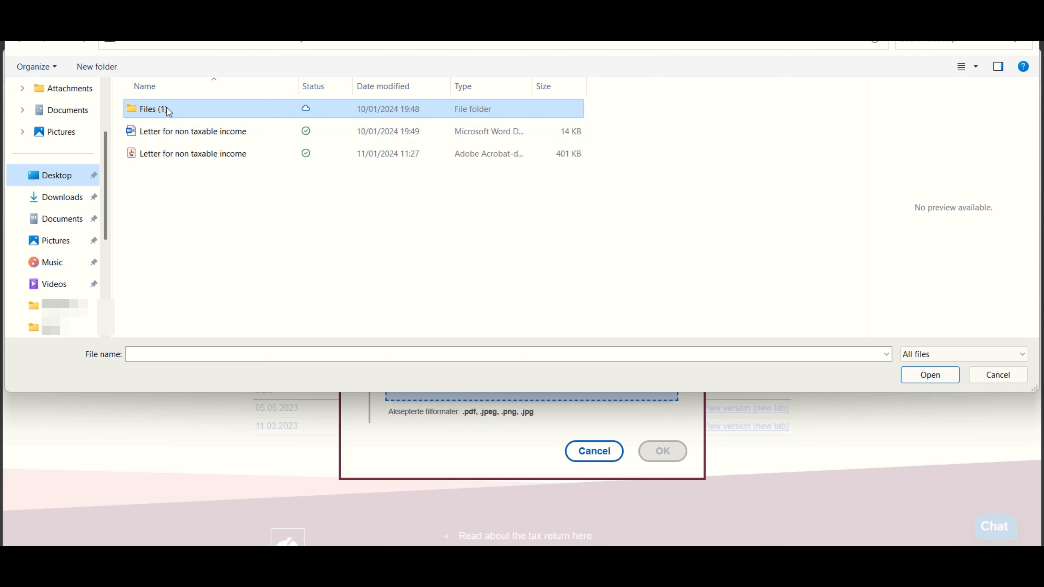
{"action": "left_click", "coordinate": [173, 154]}
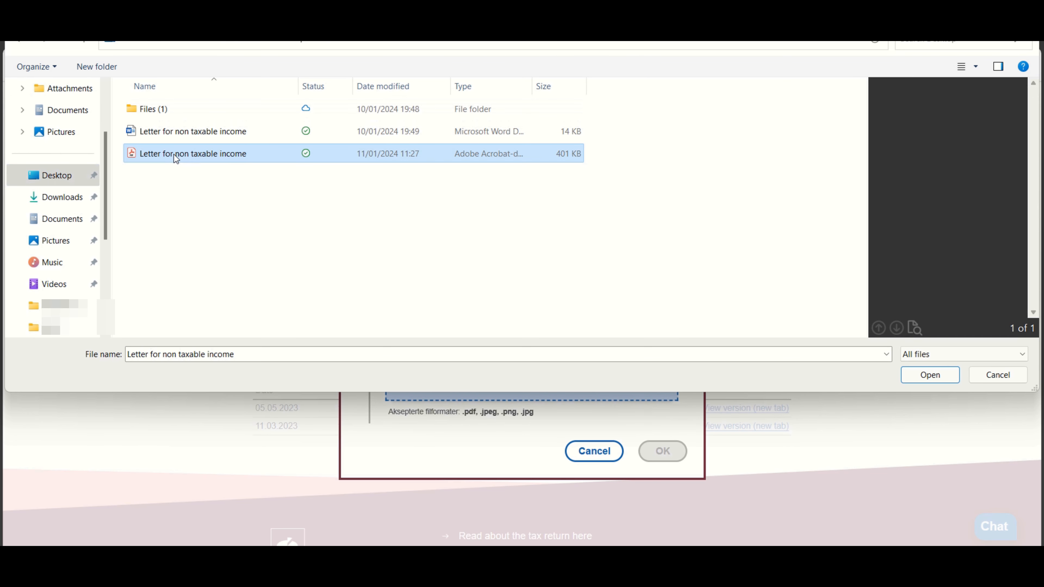
{"action": "left_click", "coordinate": [919, 379]}
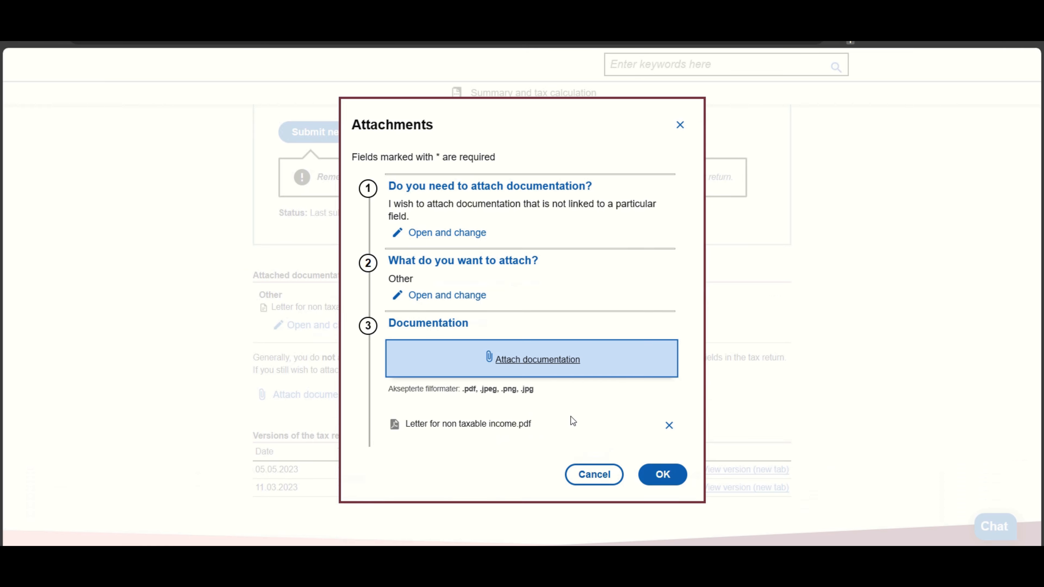
{"action": "left_click", "coordinate": [663, 476]}
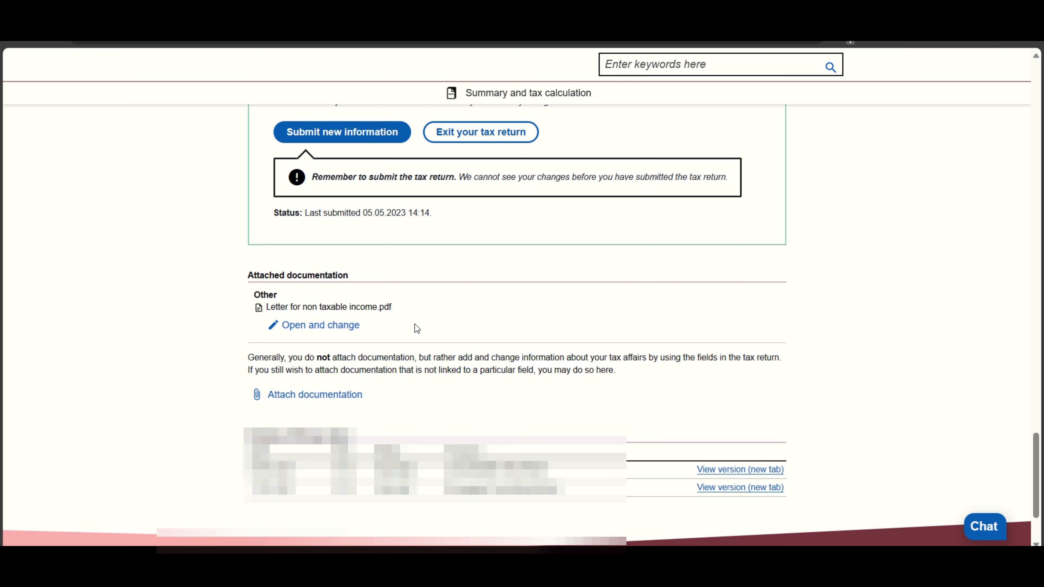
Submit the new information for the amended tax return.
{"action": "left_click", "coordinate": [340, 331]}
{"action": "scroll", "coordinate": [445, 361], "scroll_direction": "up", "scroll_amount": 5}
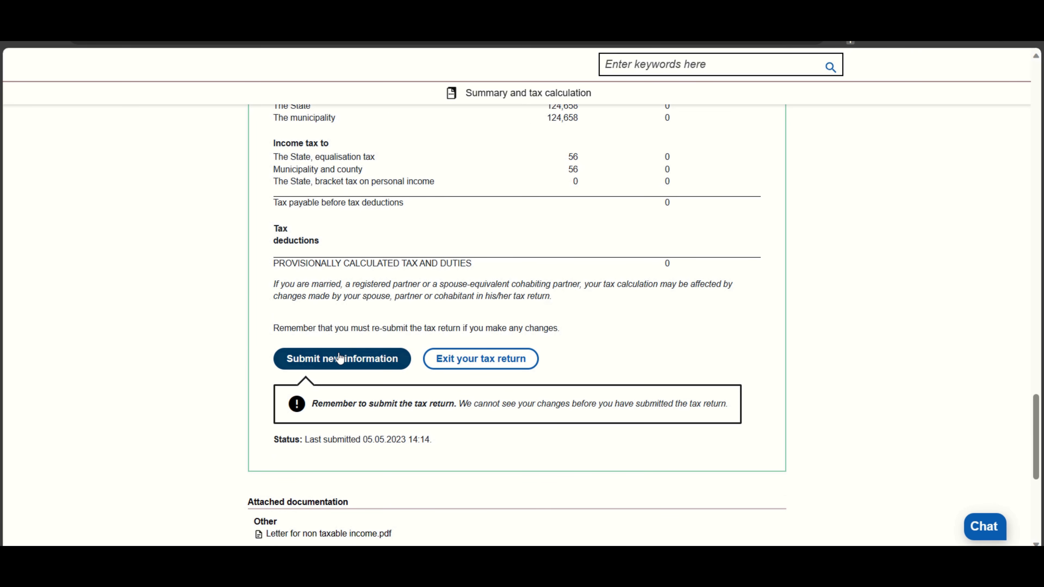